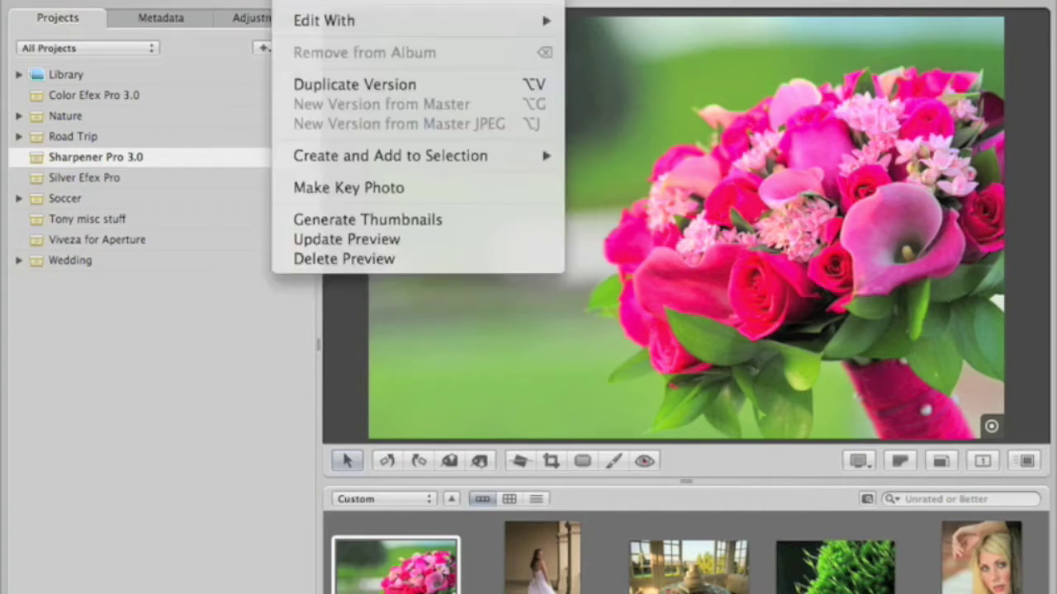
# Step: Open the bouquet photo in Sharpener Pro 3.0 (2): Output Sharpener via Edit With
pyautogui.moveTo(341, 25)
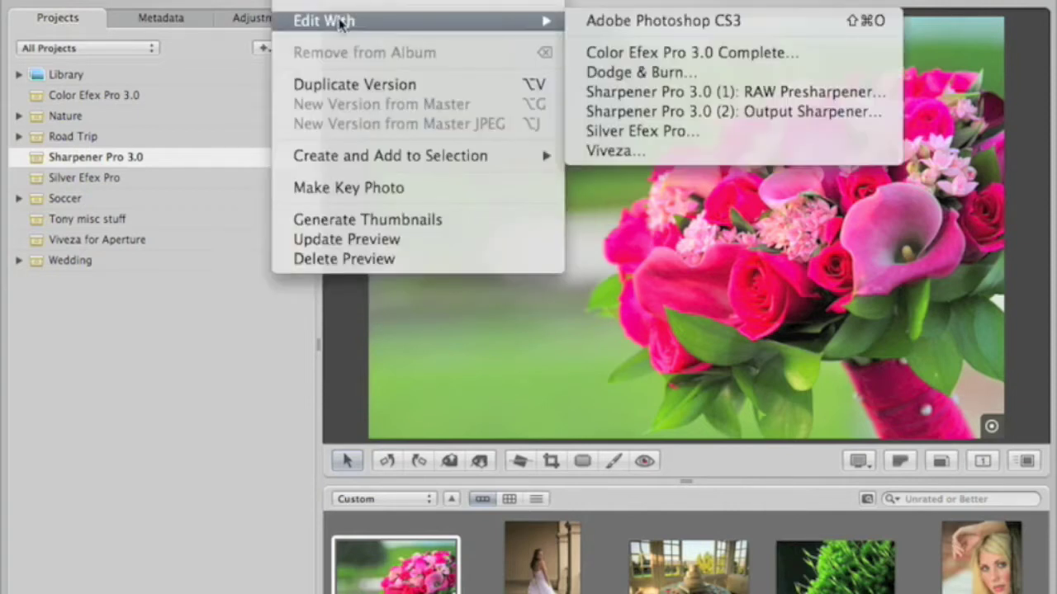
pyautogui.click(697, 113)
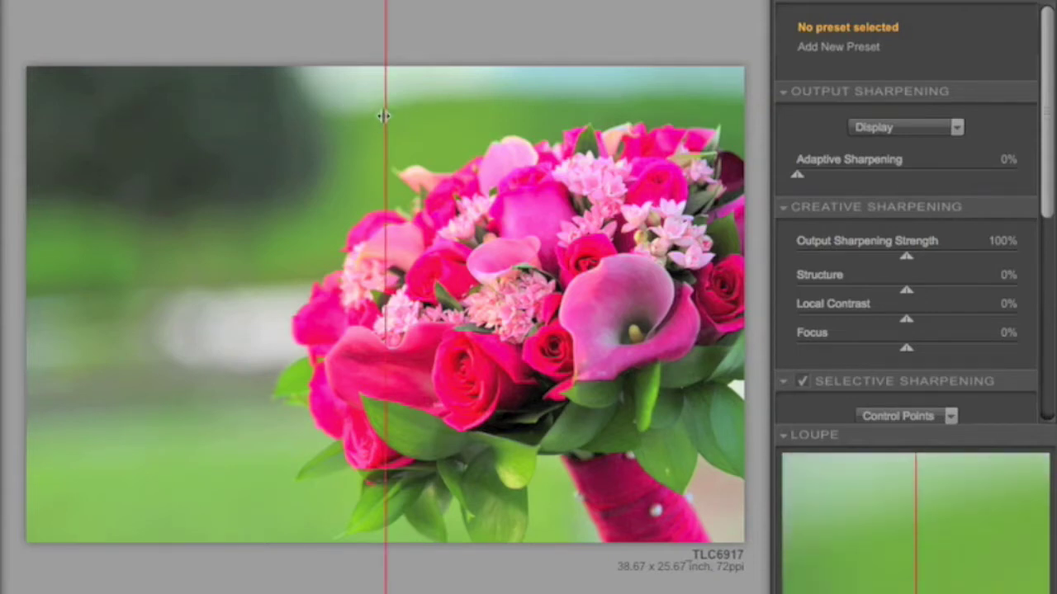
# Step: Move the before/after split line of the preview further right
pyautogui.moveTo(385, 113); pyautogui.dragTo(387, 177)
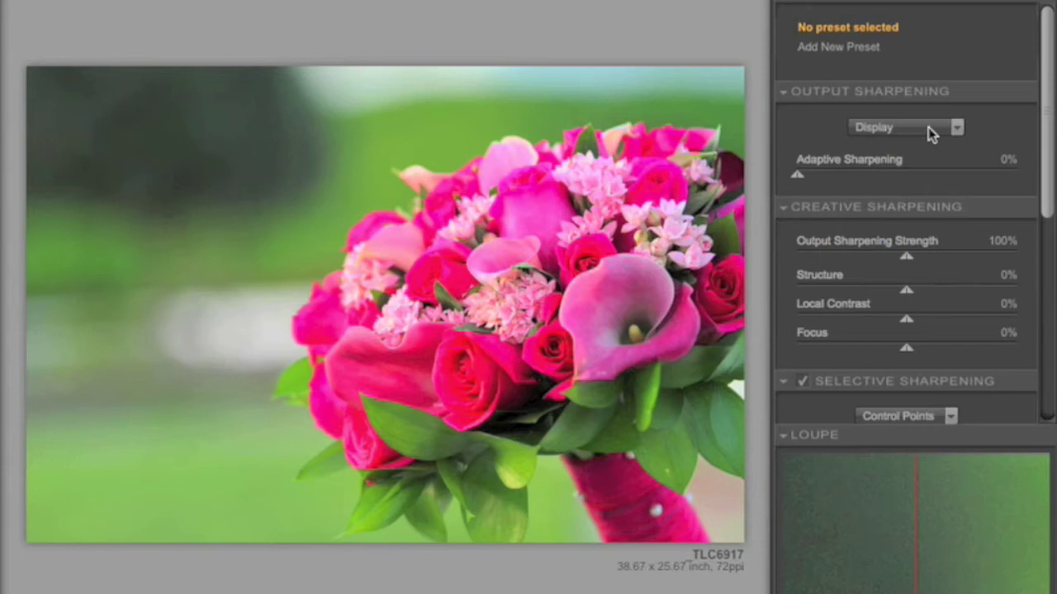
# Step: Set output to Inkjet at 2400 x 2400 on Luster paper, then review the output types
pyautogui.click(928, 129)
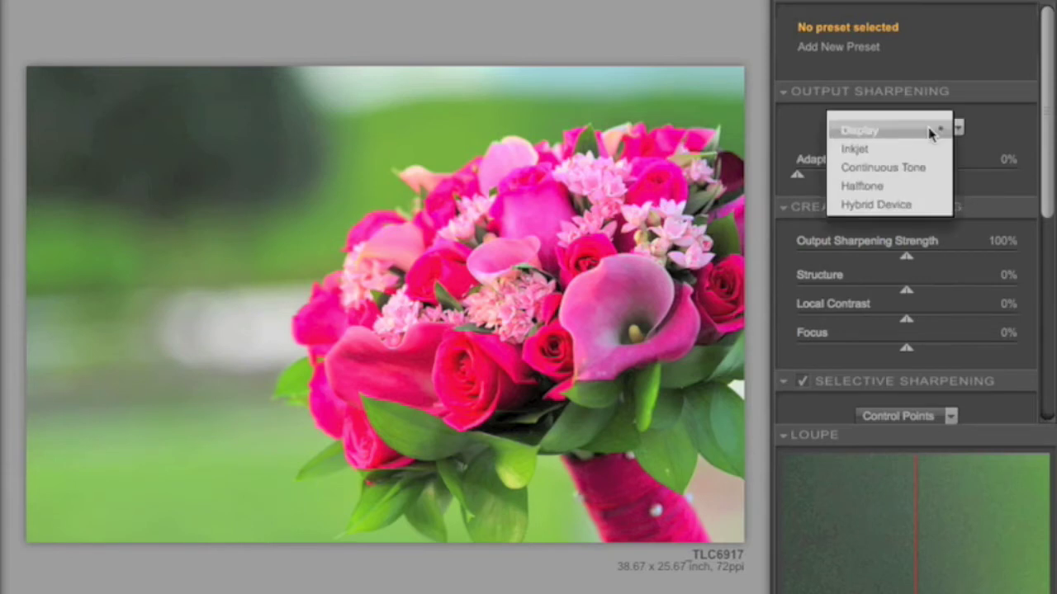
pyautogui.click(864, 149)
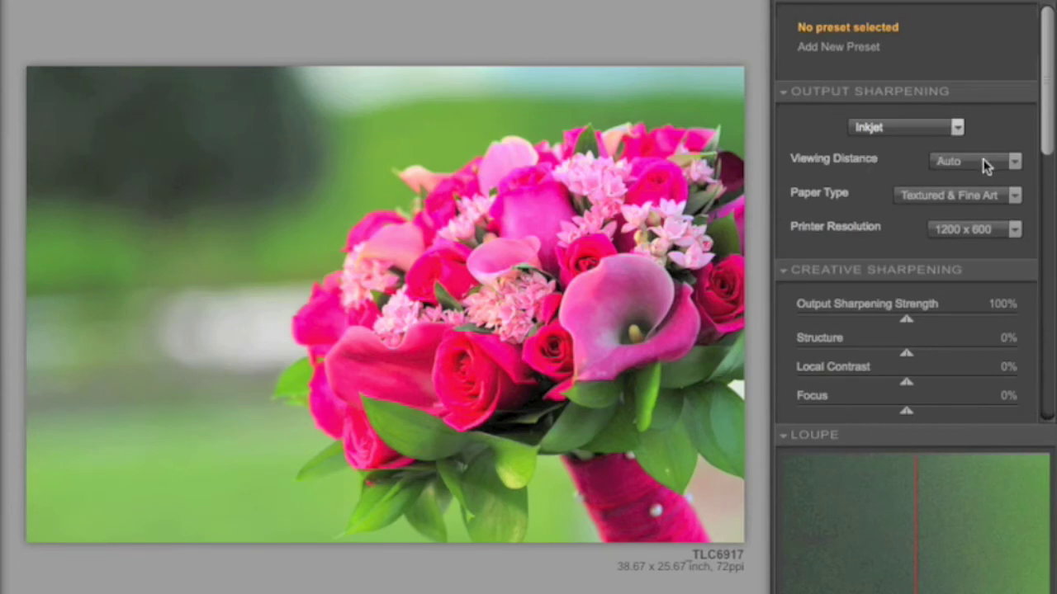
pyautogui.click(964, 232)
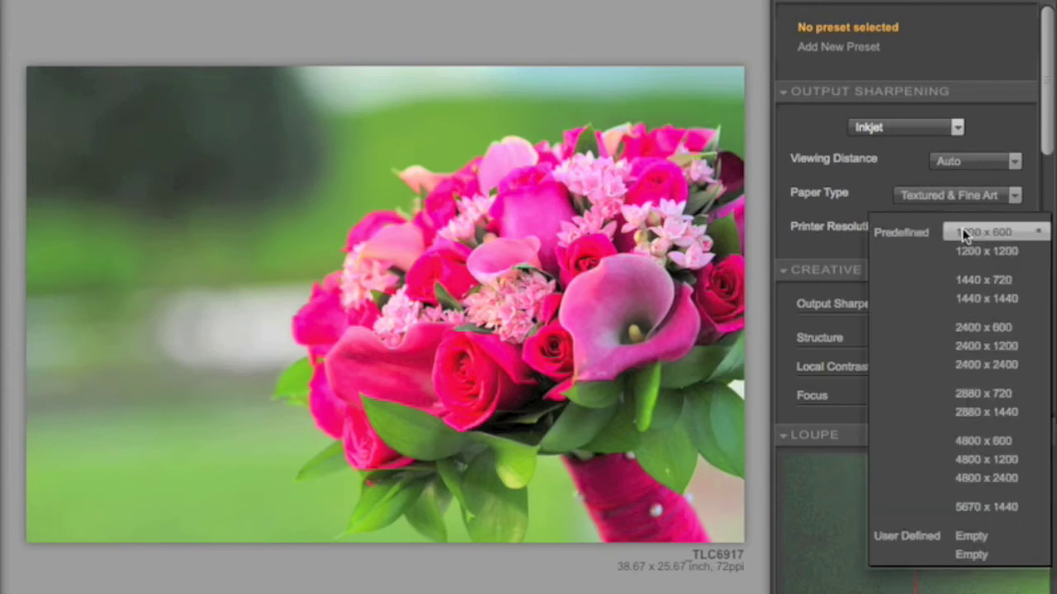
pyautogui.click(986, 364)
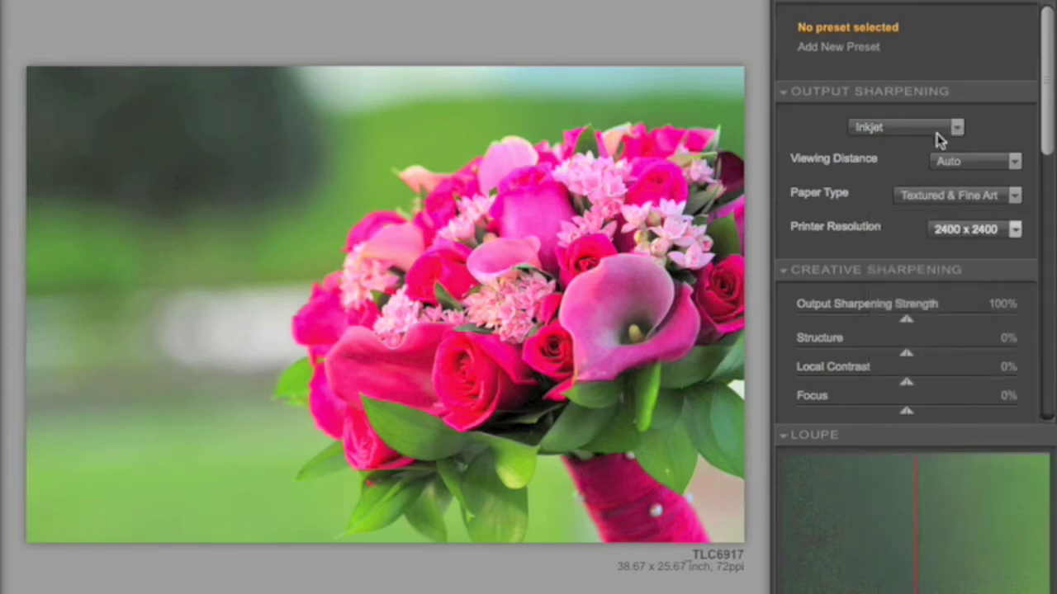
pyautogui.click(951, 197)
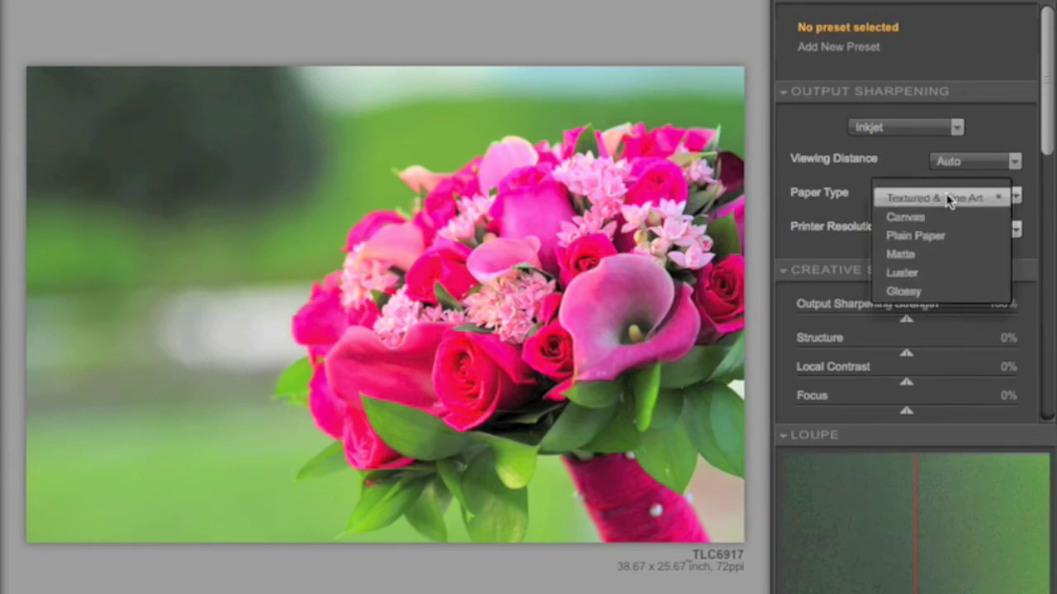
pyautogui.click(903, 273)
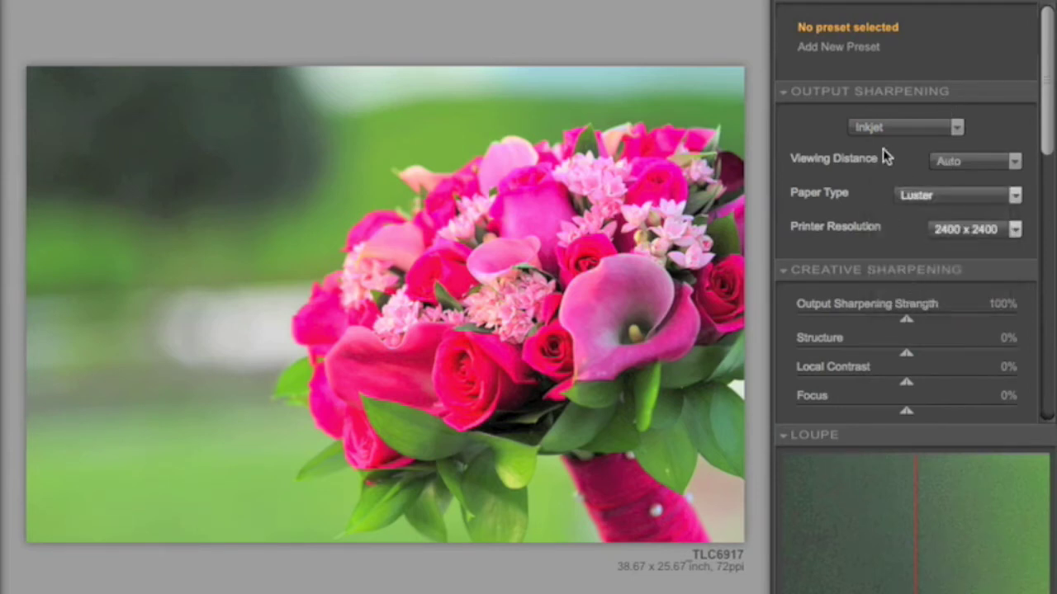
pyautogui.click(900, 132)
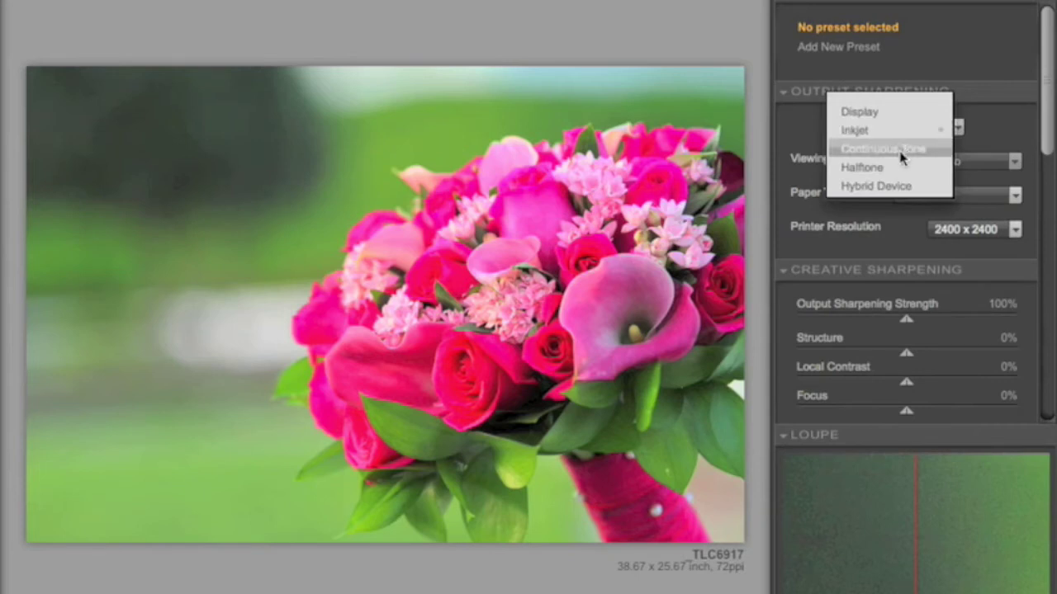
pyautogui.press('Escape')
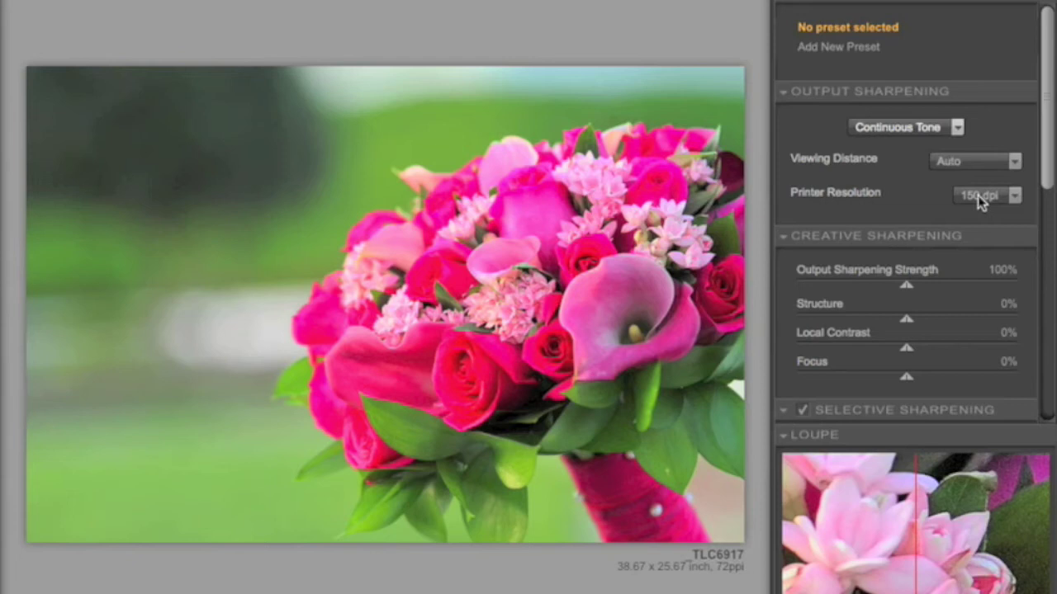
# Step: Try Halftone output keeping Newsprint paper, then switch output type to Hybrid Device
pyautogui.click(911, 126)
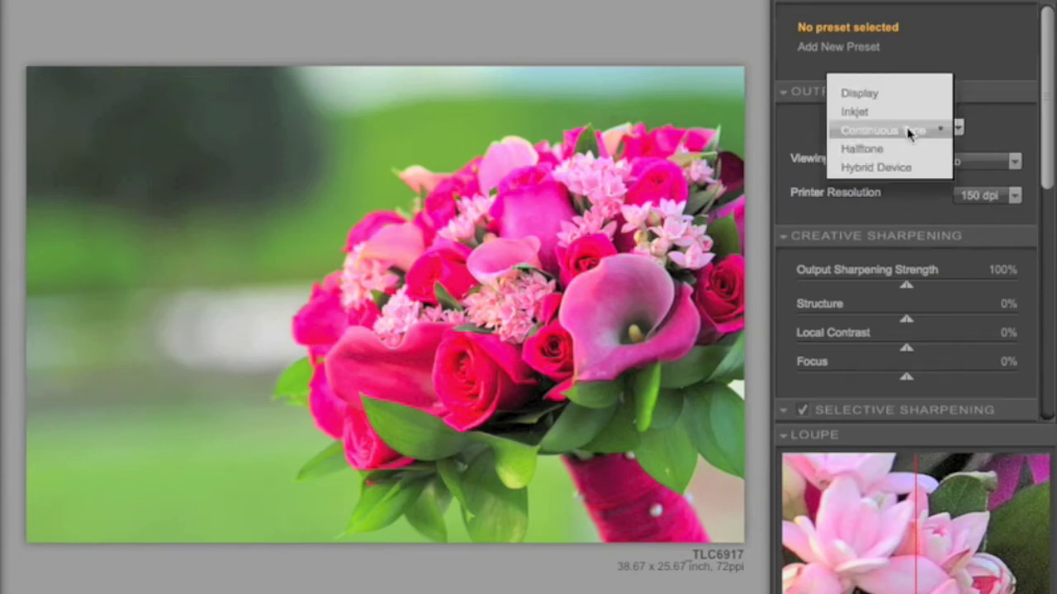
pyautogui.click(864, 150)
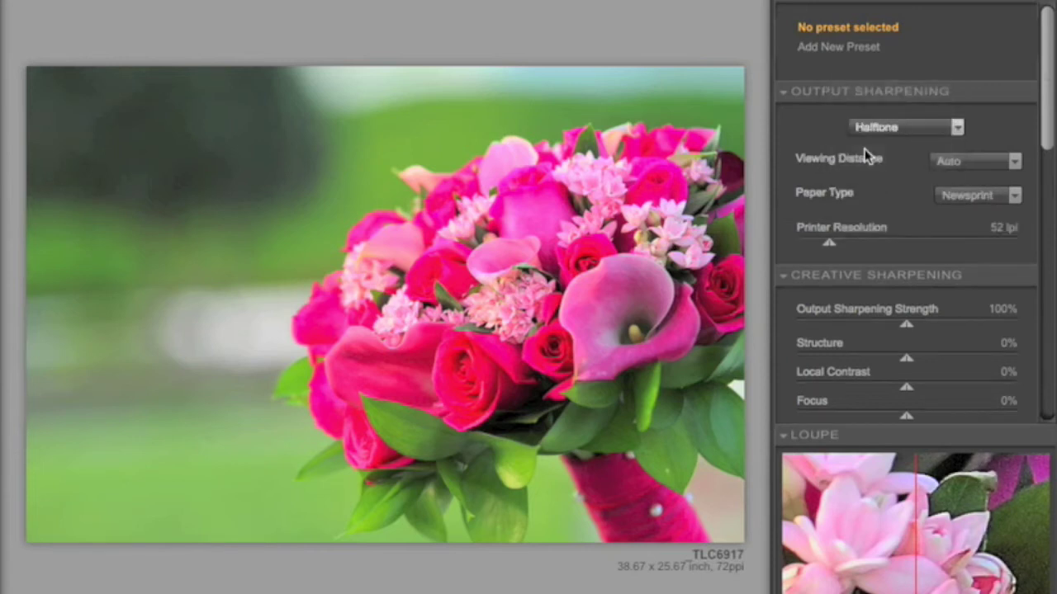
pyautogui.click(979, 203)
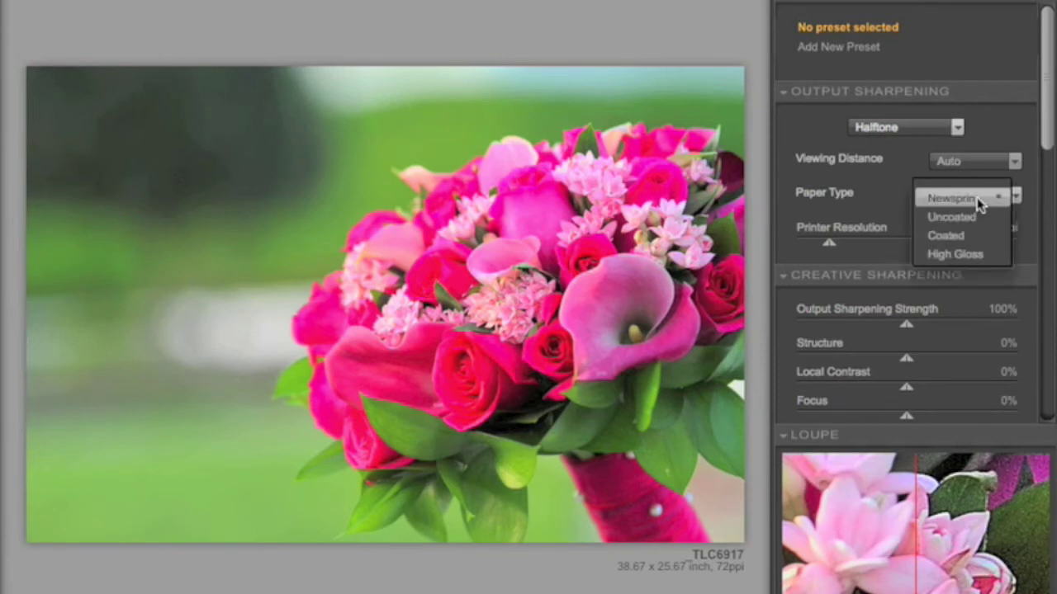
pyautogui.click(863, 216)
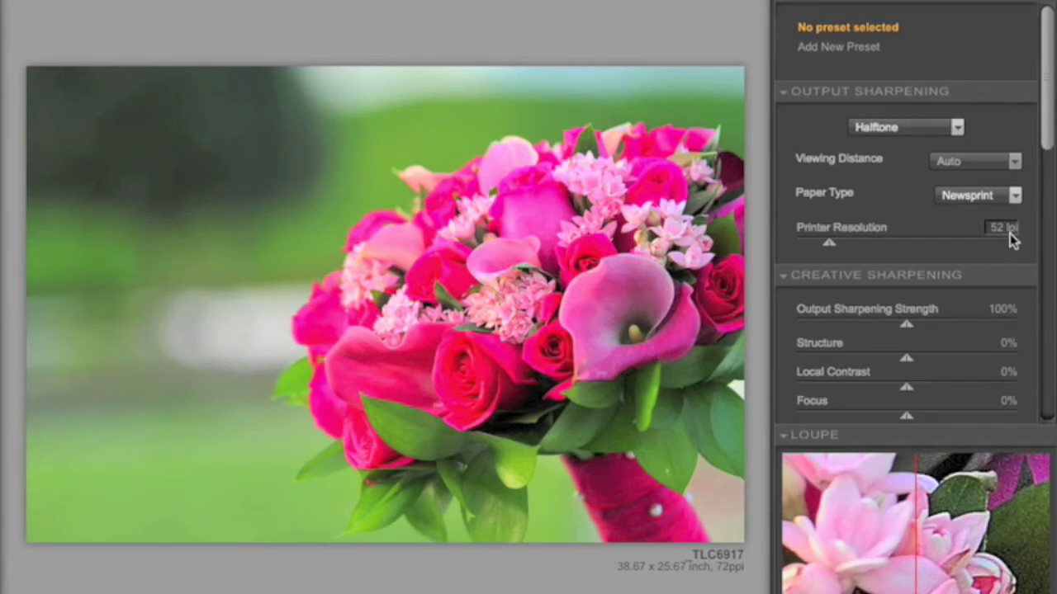
pyautogui.click(910, 132)
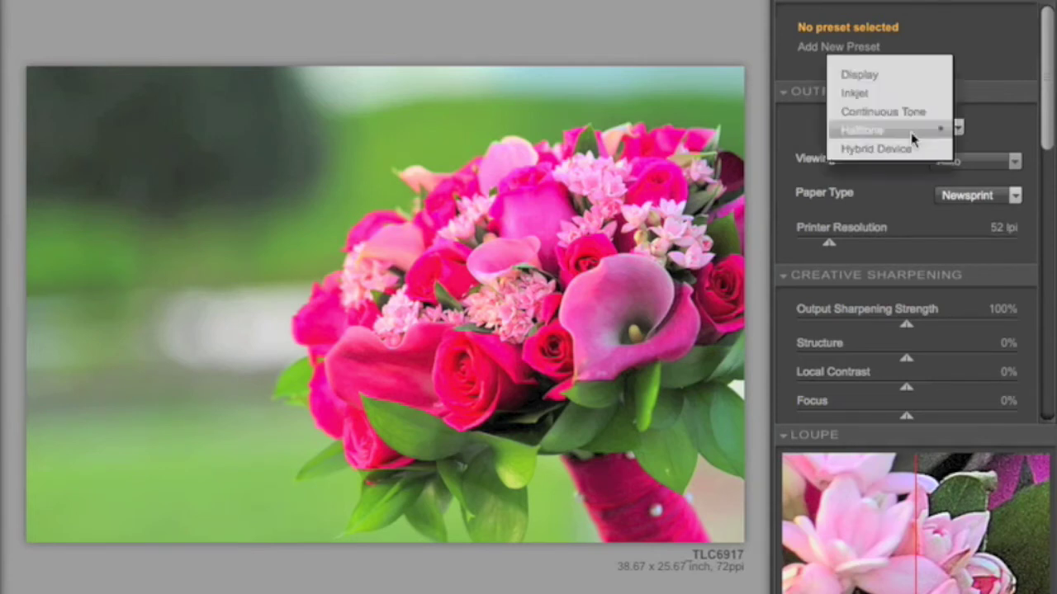
pyautogui.click(871, 152)
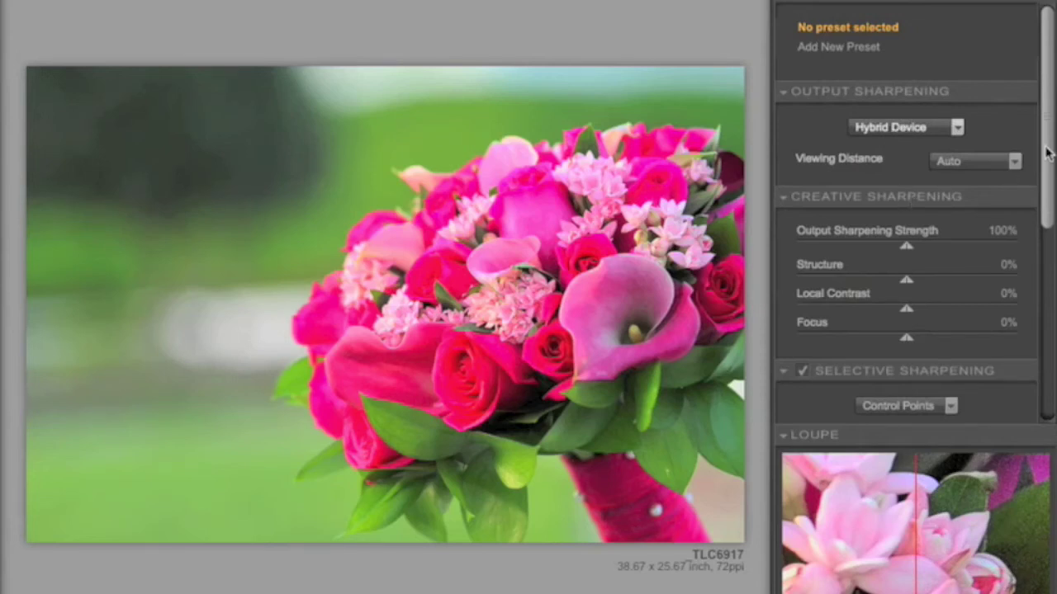
pyautogui.moveTo(1052, 153); pyautogui.dragTo(1055, 292)
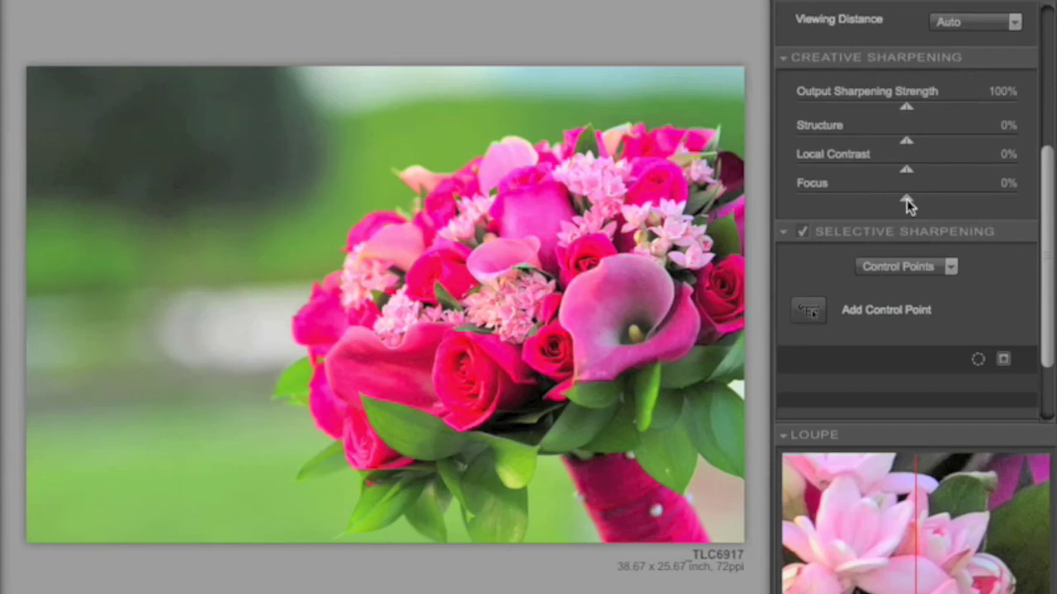
# Step: Try Focus sharpening at 12% and -4%, then reset it to 0%
pyautogui.moveTo(906, 199); pyautogui.dragTo(920, 200)
pyautogui.moveTo(920, 200); pyautogui.dragTo(885, 200)
pyautogui.doubleClick(887, 203)
pyautogui.moveTo(1047, 228); pyautogui.dragTo(1047, 294)
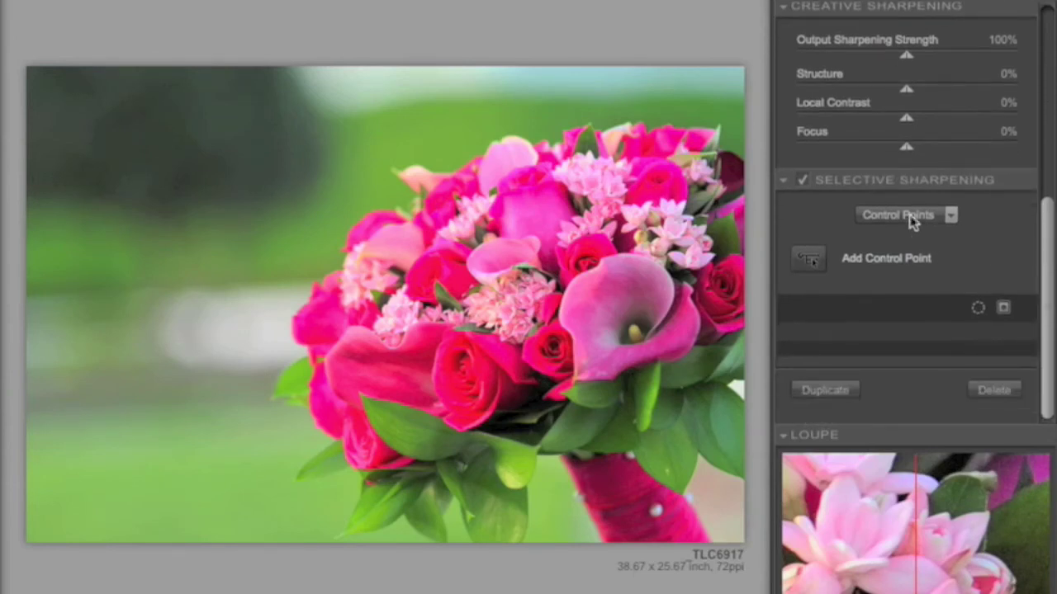
# Step: Start a control point, then switch selective sharpening to Color Ranges instead
pyautogui.click(811, 260)
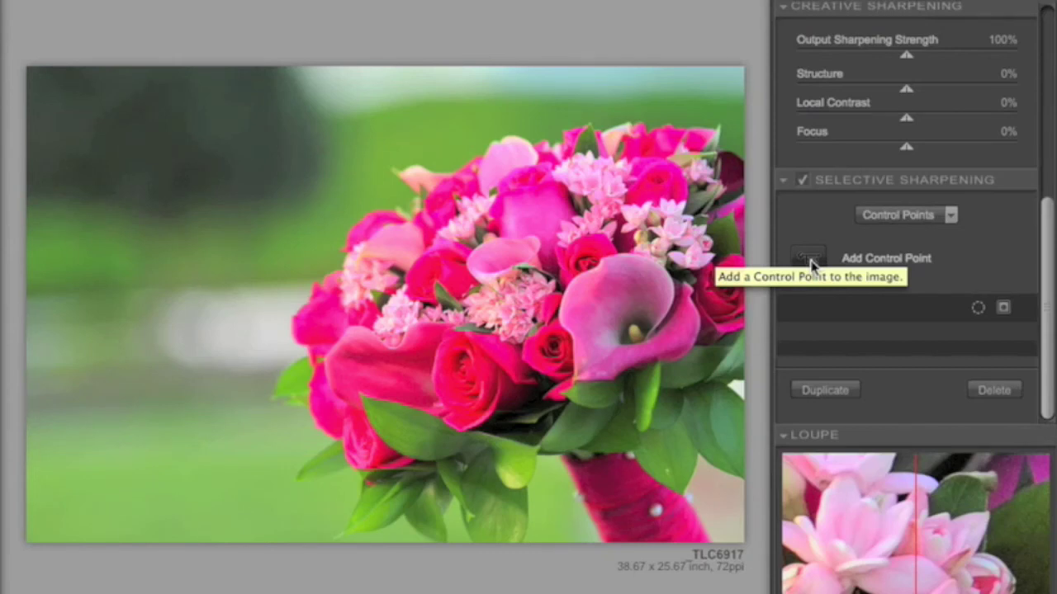
pyautogui.click(916, 222)
pyautogui.click(914, 238)
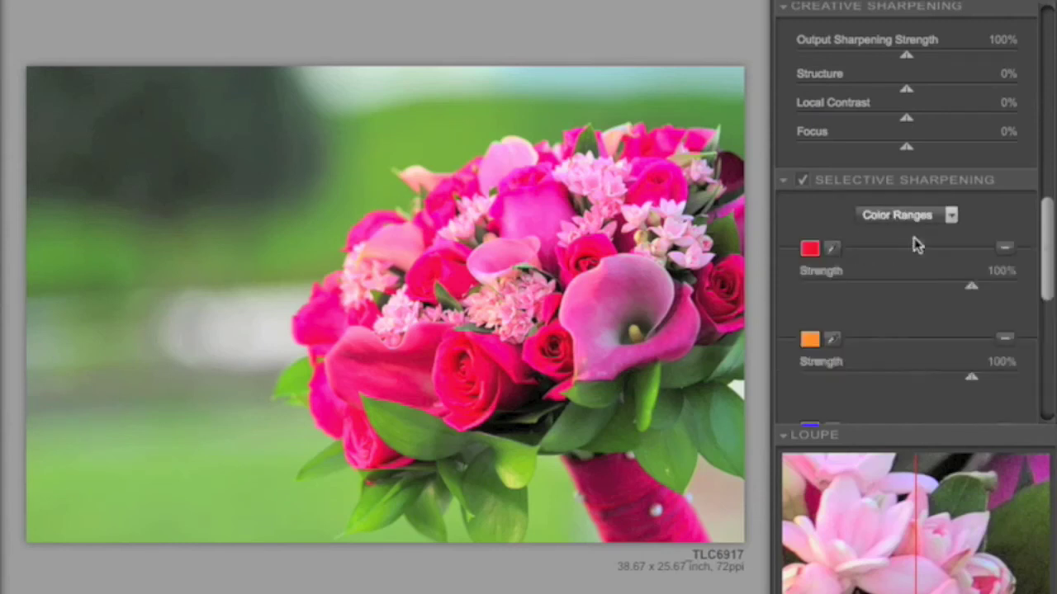
# Step: Sample green background and pink flower into the two ranges, with pink strength at 102%
pyautogui.click(832, 249)
pyautogui.click(435, 131)
pyautogui.click(832, 340)
pyautogui.click(543, 213)
pyautogui.moveTo(973, 383)
pyautogui.mouseDown()
pyautogui.moveTo(858, 383)
pyautogui.moveTo(976, 376)
pyautogui.mouseUp()
pyautogui.moveTo(1050, 299); pyautogui.dragTo(1050, 387)
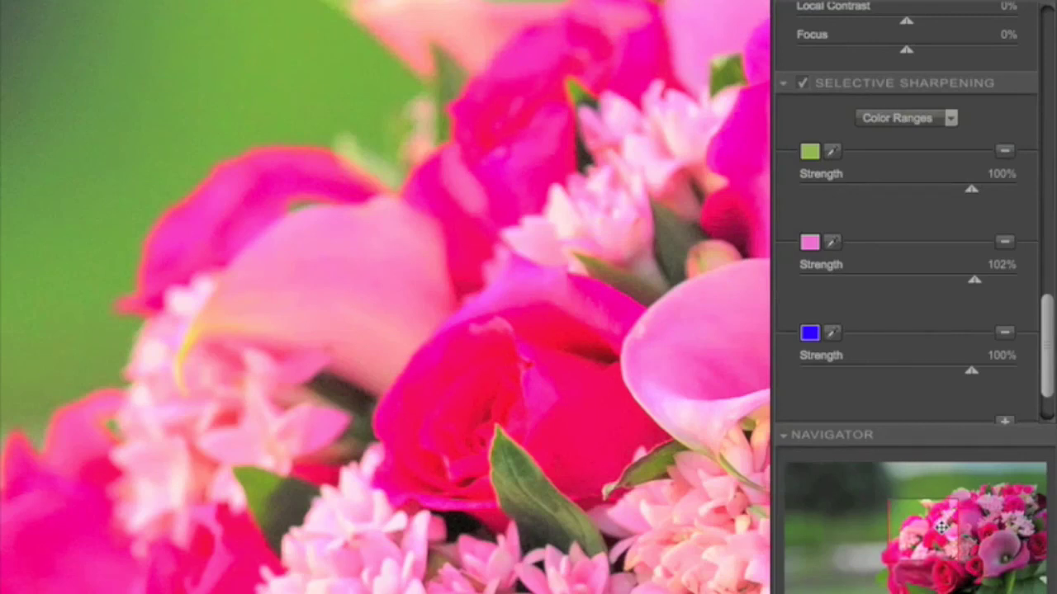
# Step: Pan the magnified view across the edge of the pink bouquet
pyautogui.moveTo(942, 527)
pyautogui.mouseDown()
pyautogui.moveTo(960, 501)
pyautogui.moveTo(986, 509)
pyautogui.moveTo(979, 526)
pyautogui.moveTo(926, 528)
pyautogui.mouseUp()
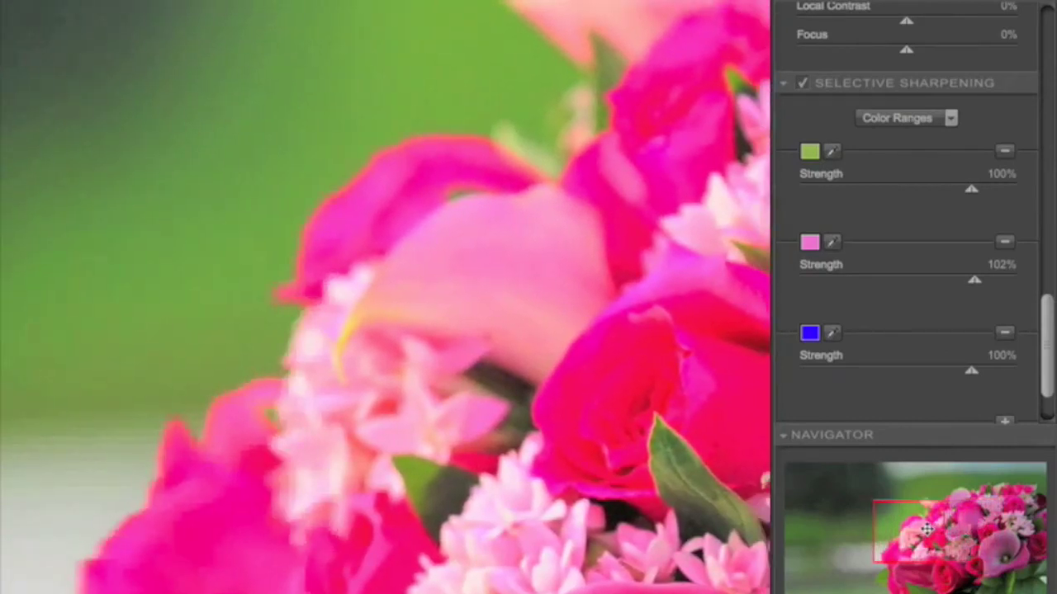